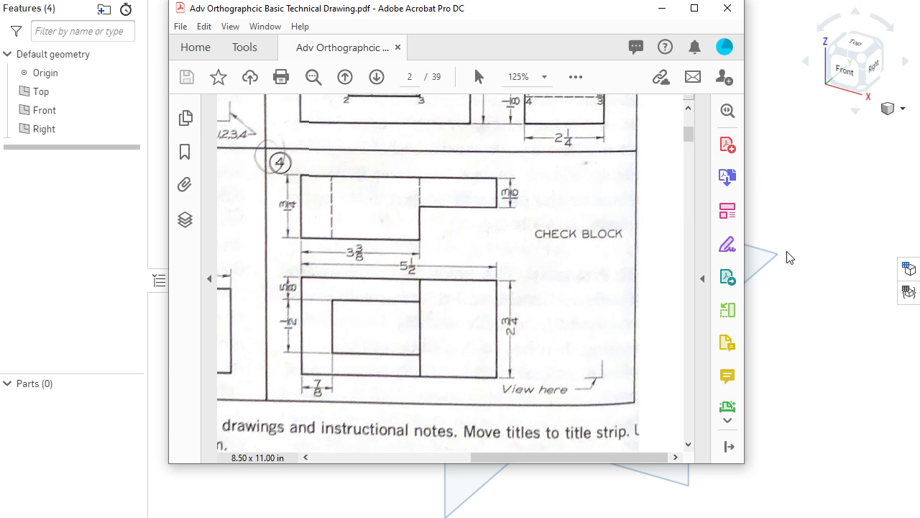
- On the Front plane, sketch a corner rectangle from the origin, 5.5 in wide and 2.75 in high
{"action": "left_click_drag", "start_coordinate": [459, 10], "coordinate": [0, 108]}
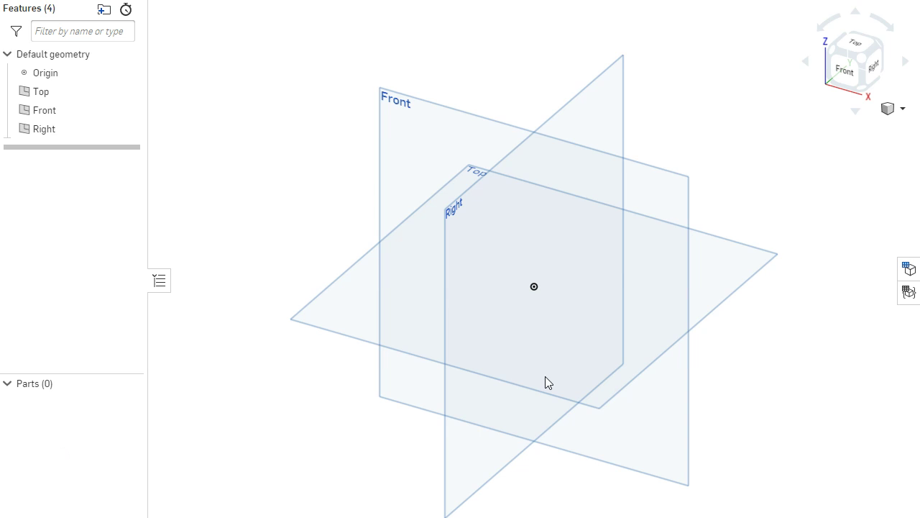
{"action": "left_click", "coordinate": [410, 132]}
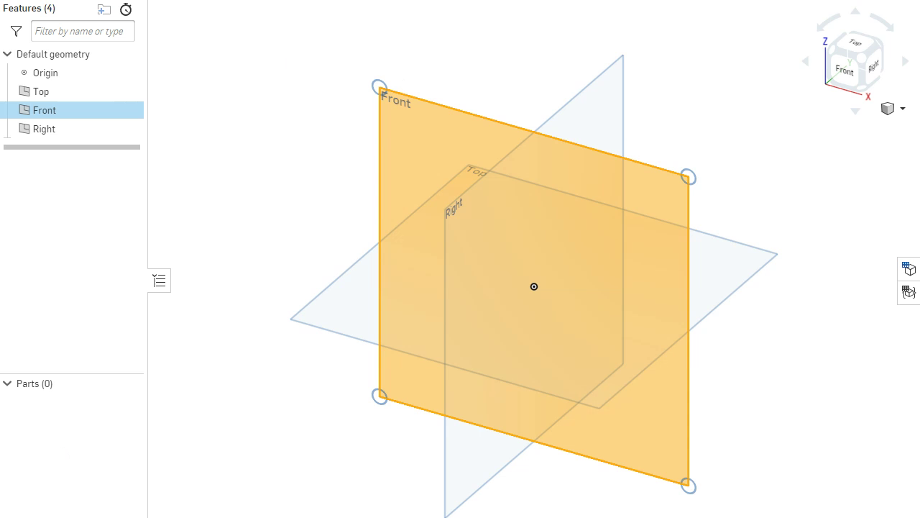
{"action": "left_click", "coordinate": [76, 3]}
{"action": "left_click", "coordinate": [138, 2]}
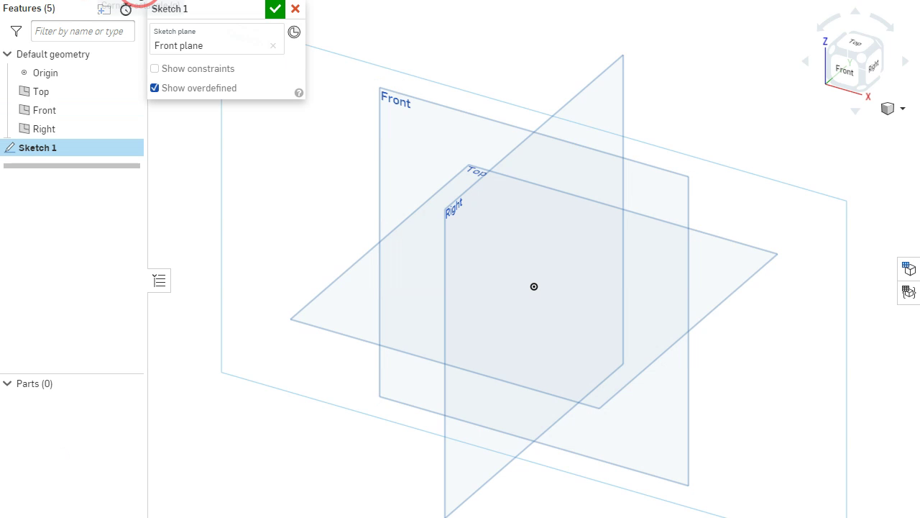
{"action": "left_click", "coordinate": [534, 286]}
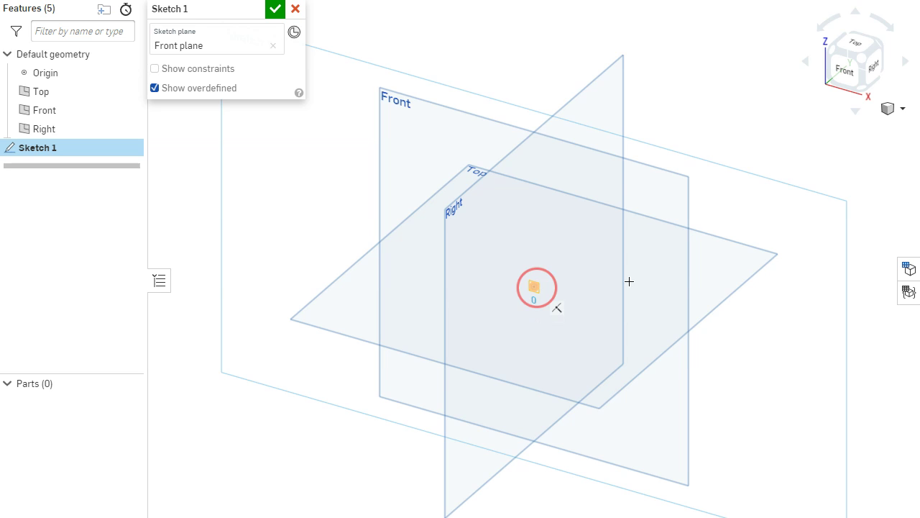
{"action": "left_click", "coordinate": [736, 241]}
{"action": "type", "text": "5.5"}
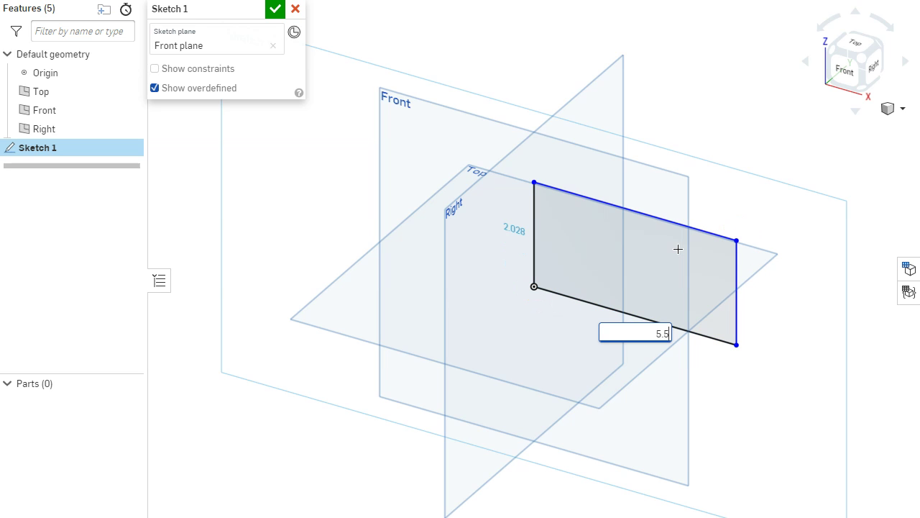
{"action": "key", "text": "Tab"}
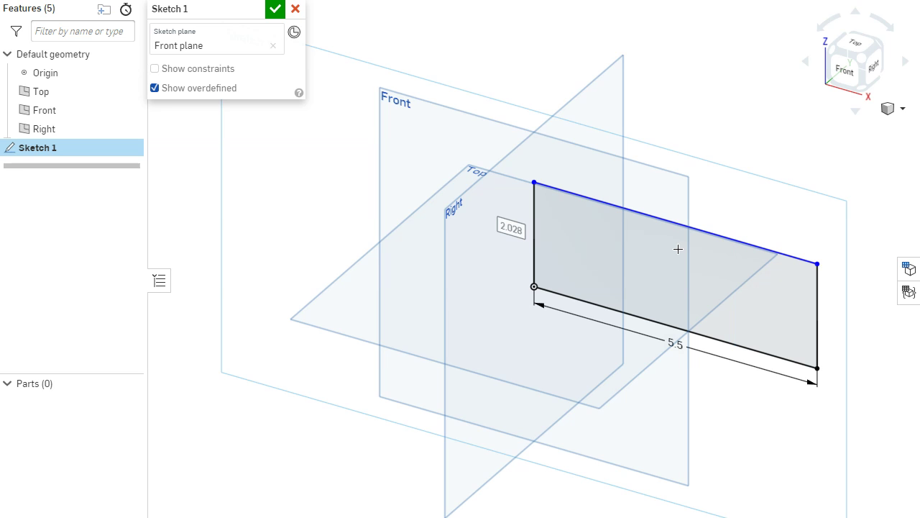
{"action": "type", "text": "2.75"}
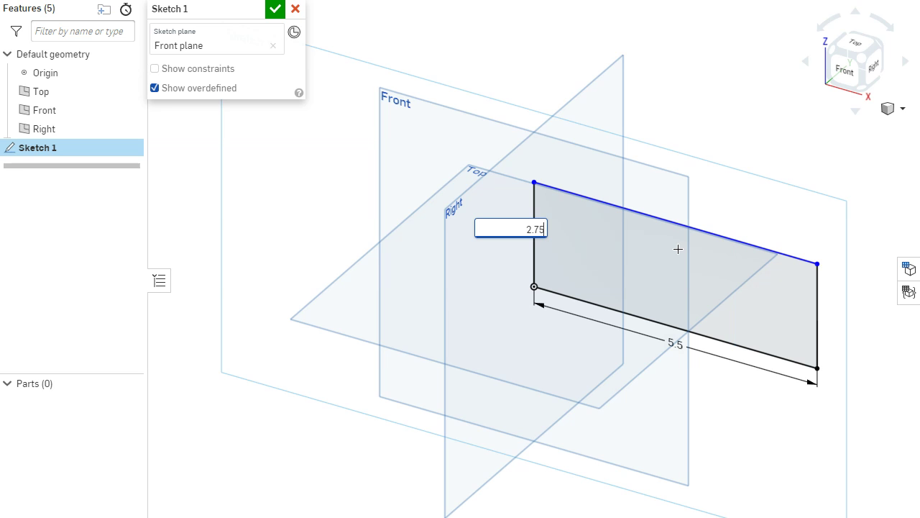
{"action": "key", "text": "Return"}
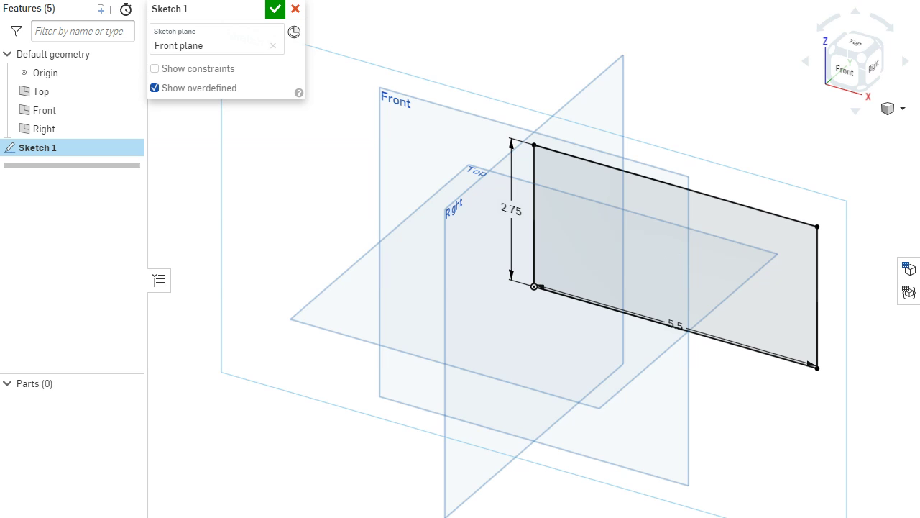
- Check the check block's depth in the PDF drawing, then finish the sketch and extrude the rectangle 1.75 in
{"action": "key", "text": "alt+Tab"}
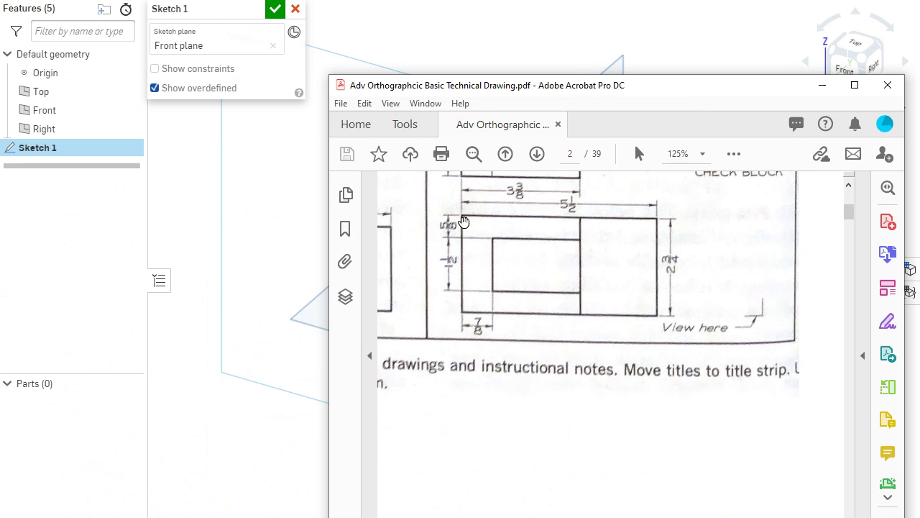
{"action": "scroll", "coordinate": [463, 221], "scroll_direction": "up", "scroll_amount": 3}
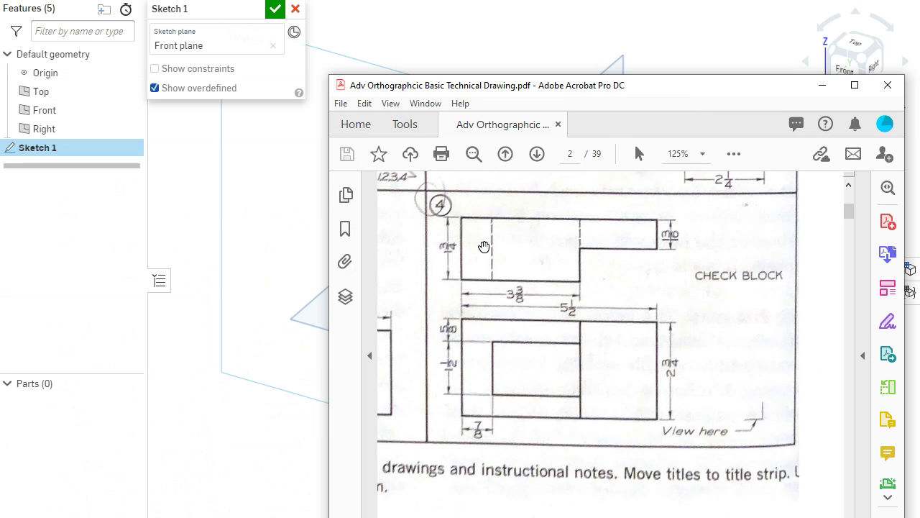
{"action": "mouse_move", "coordinate": [731, 94]}
{"action": "left_mouse_down"}
{"action": "mouse_move", "coordinate": [446, 111]}
{"action": "mouse_move", "coordinate": [0, 108]}
{"action": "left_mouse_up"}
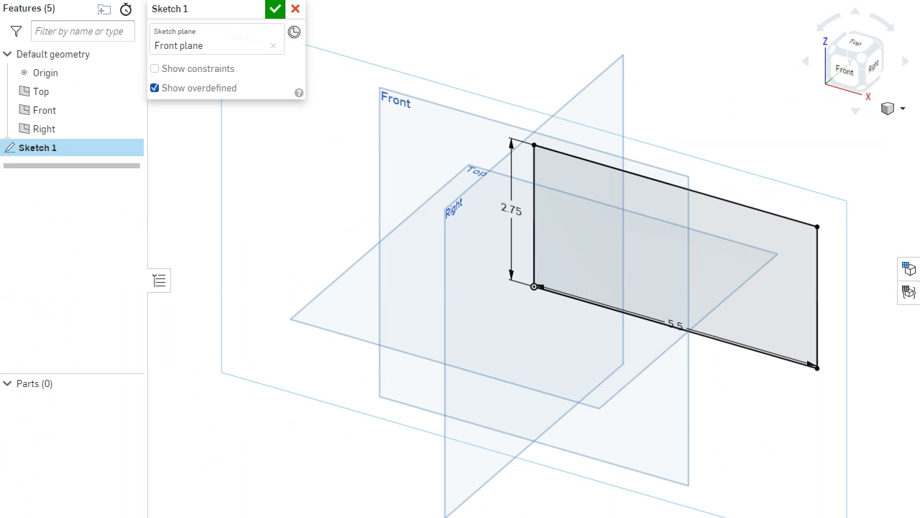
{"action": "left_click", "coordinate": [275, 9]}
{"action": "key", "text": "shift+e"}
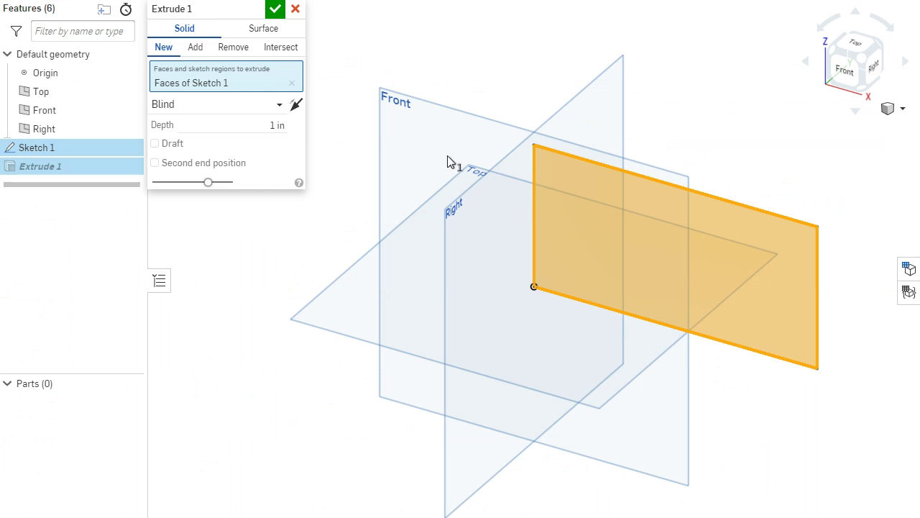
{"action": "left_click", "coordinate": [278, 125]}
{"action": "type", "text": "1"}
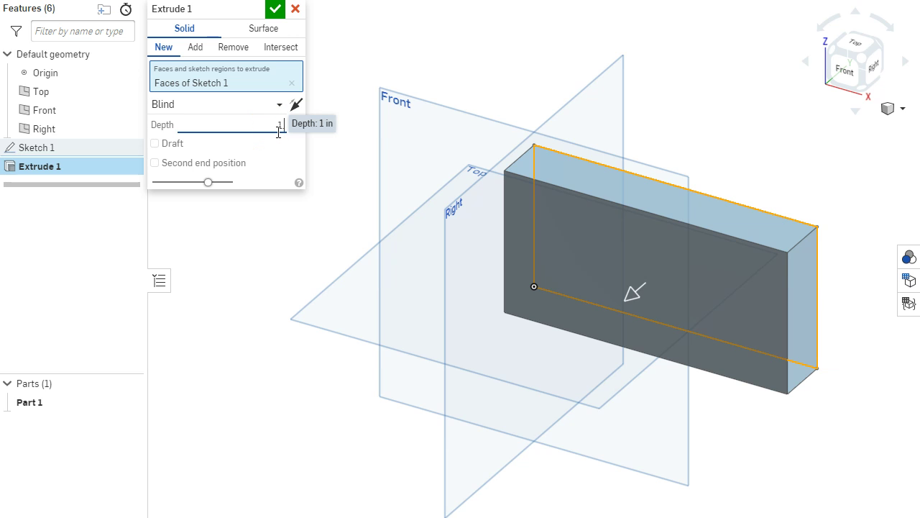
{"action": "type", "text": ".75"}
{"action": "key", "text": "Return"}
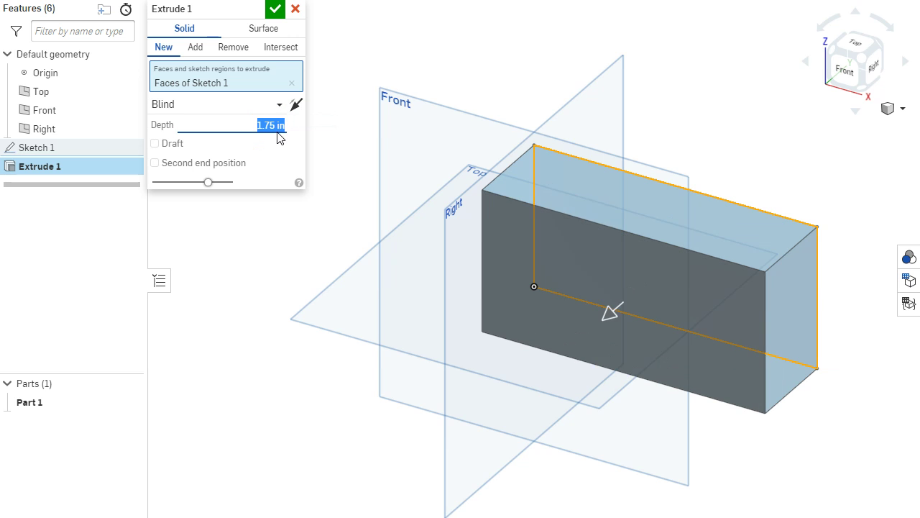
{"action": "key", "text": "Return"}
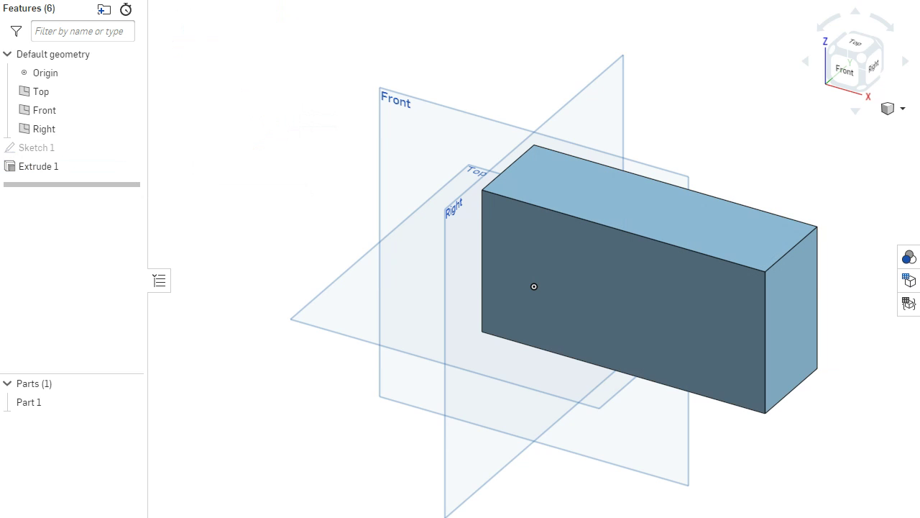
- On the block's top face, sketch a rectangle from the front right corner, ending about 2.68 in from the left end and 0.8 in from the rear edge
{"action": "left_click_drag", "start_coordinate": [0, 105], "coordinate": [385, 6]}
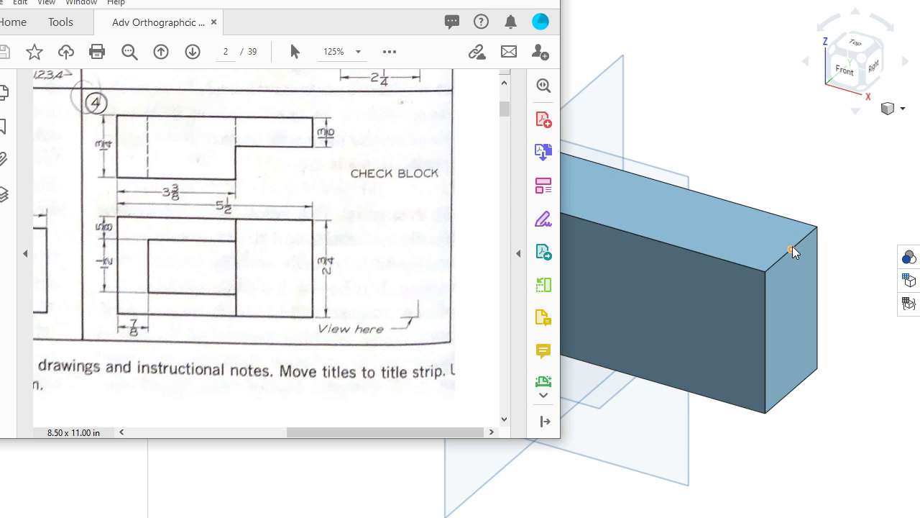
{"action": "left_click", "coordinate": [707, 231]}
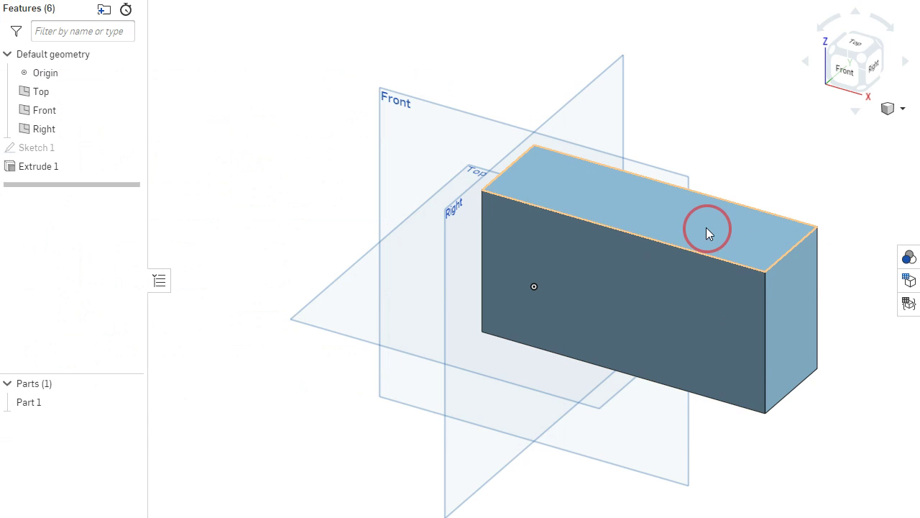
{"action": "left_click", "coordinate": [104, 9]}
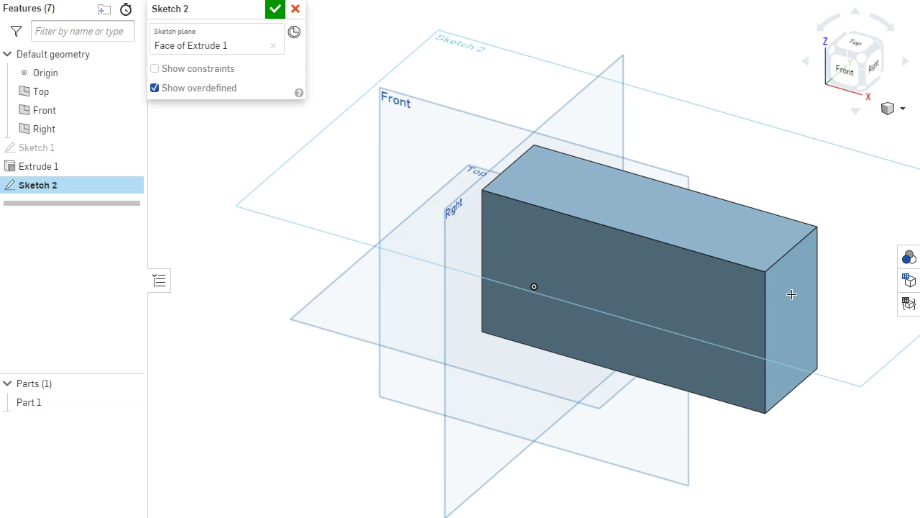
{"action": "left_click", "coordinate": [765, 271]}
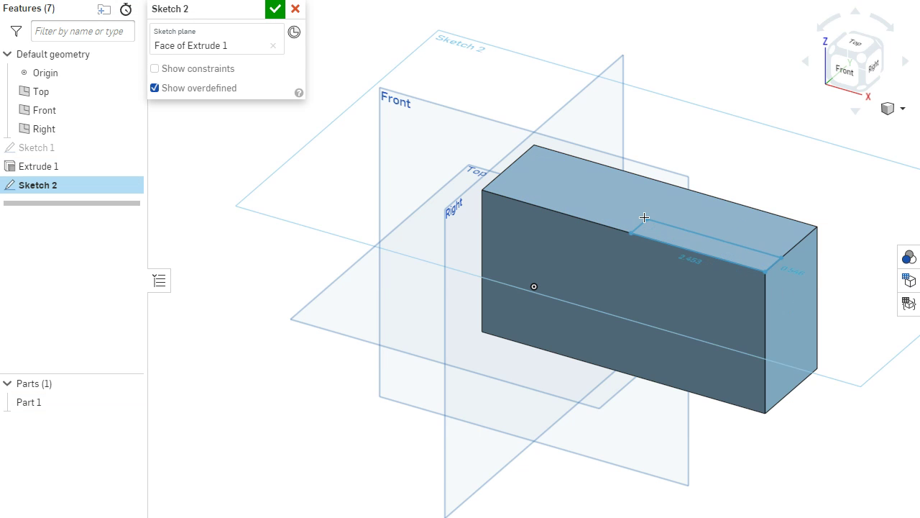
{"action": "left_click", "coordinate": [642, 210]}
{"action": "key", "text": "Escape"}
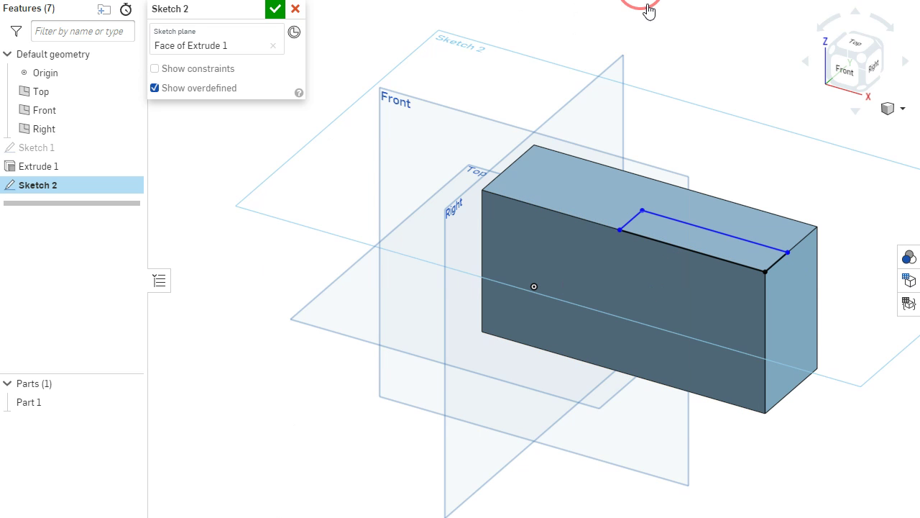
- Dimension the rectangle's front left corner 3+3/8 in from the block's front left corner, following the PDF drawing
{"action": "left_click", "coordinate": [620, 229]}
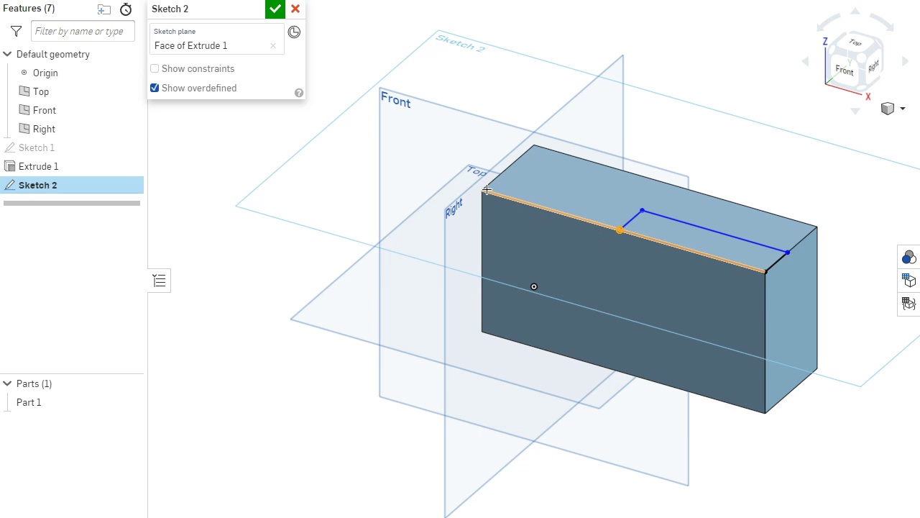
{"action": "left_click", "coordinate": [479, 210]}
{"action": "left_click", "coordinate": [509, 240]}
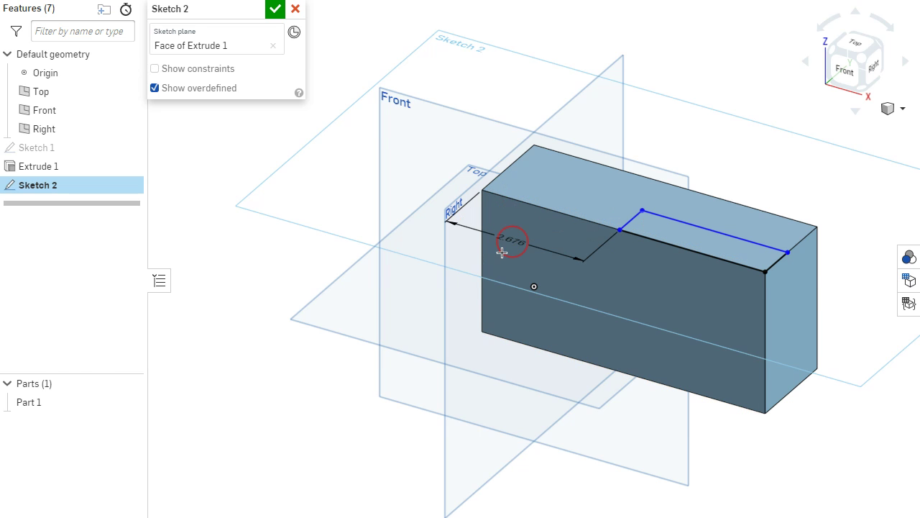
{"action": "key", "text": "alt+Tab"}
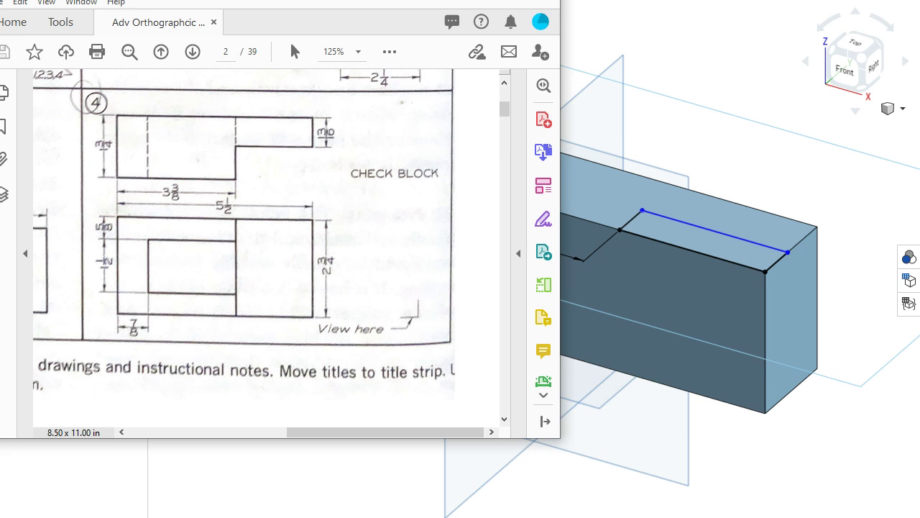
{"action": "key", "text": "alt+Tab"}
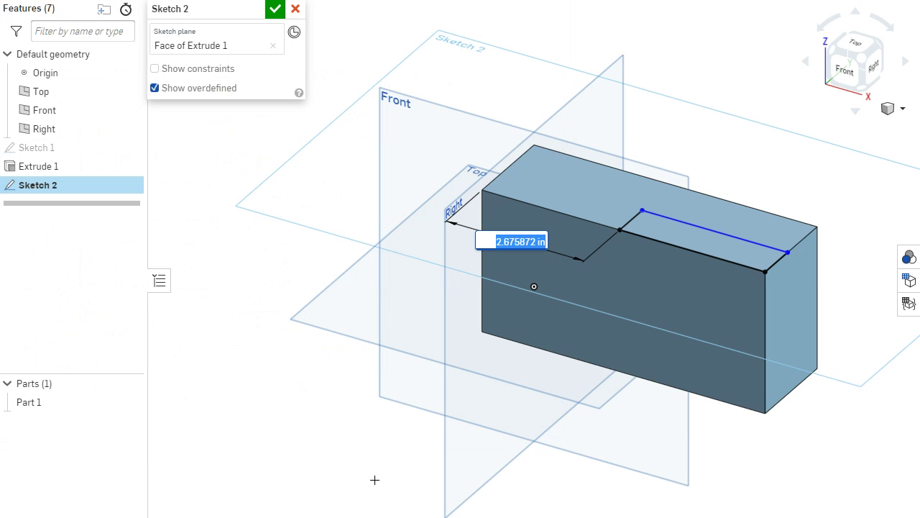
{"action": "type", "text": "2.676"}
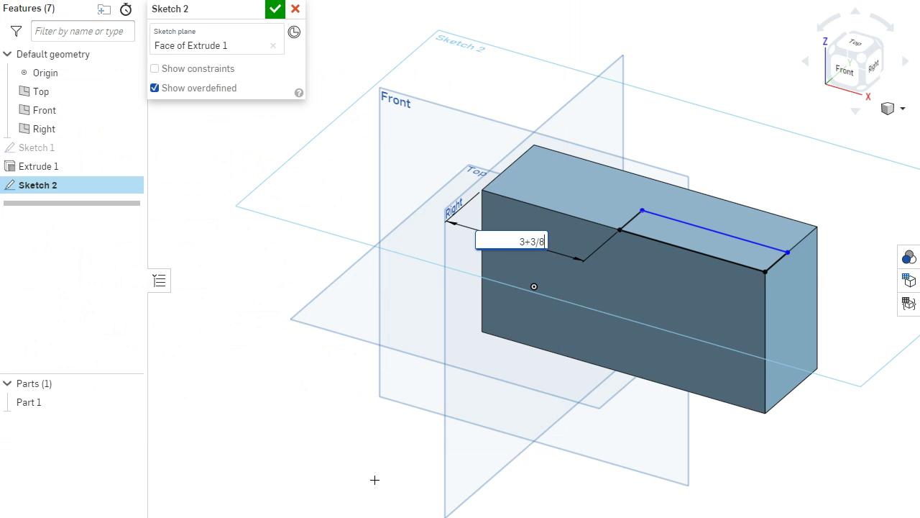
{"action": "key", "text": "Return"}
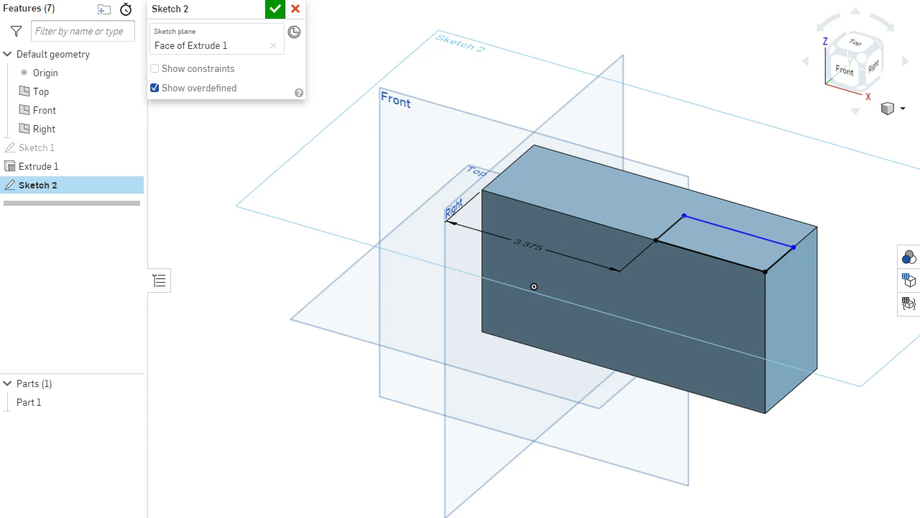
- Dimension the rectangle's rear edge 0.813 in from the block's rear edge, following the PDF drawing
{"action": "key", "text": "alt+Tab"}
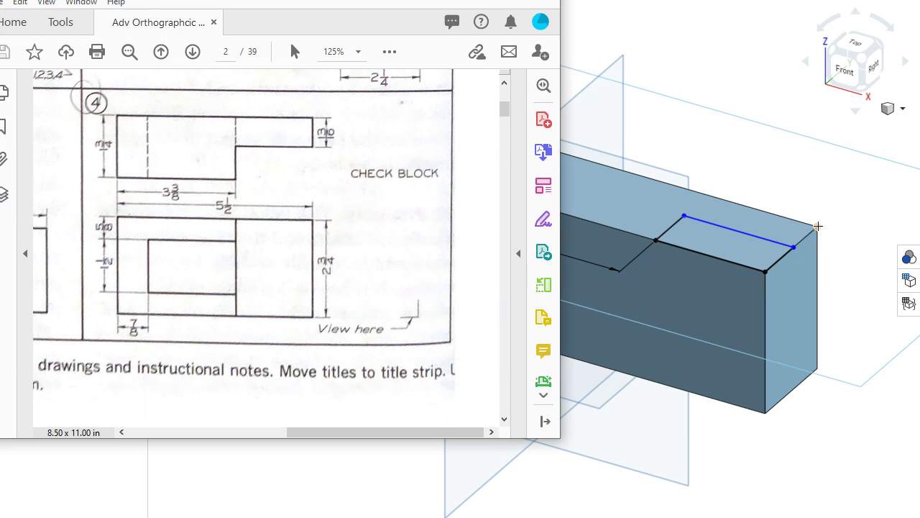
{"action": "left_click", "coordinate": [802, 240]}
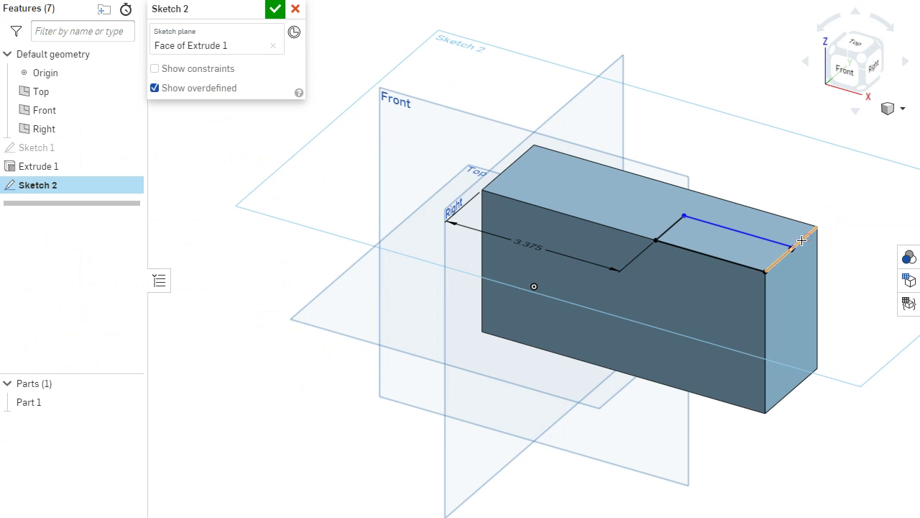
{"action": "left_click", "coordinate": [795, 248]}
{"action": "left_click", "coordinate": [819, 251]}
{"action": "left_click", "coordinate": [854, 257]}
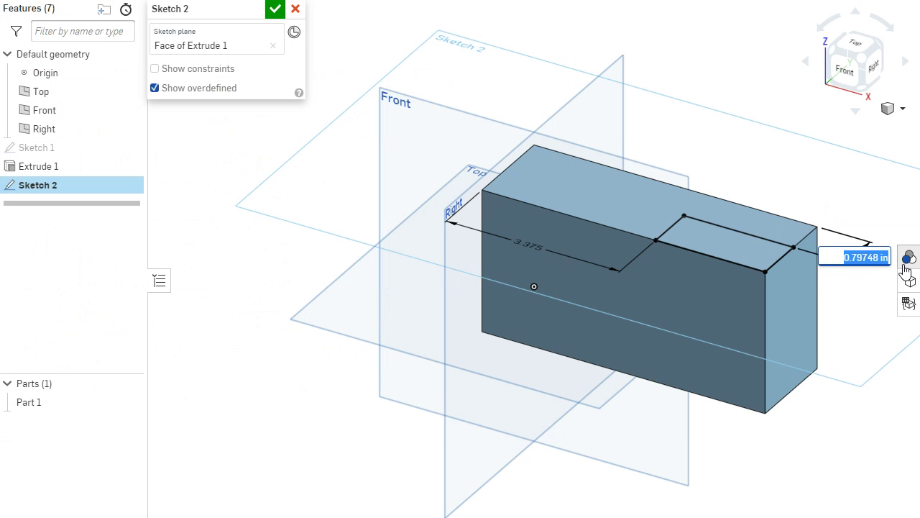
{"action": "type", "text": "0.813"}
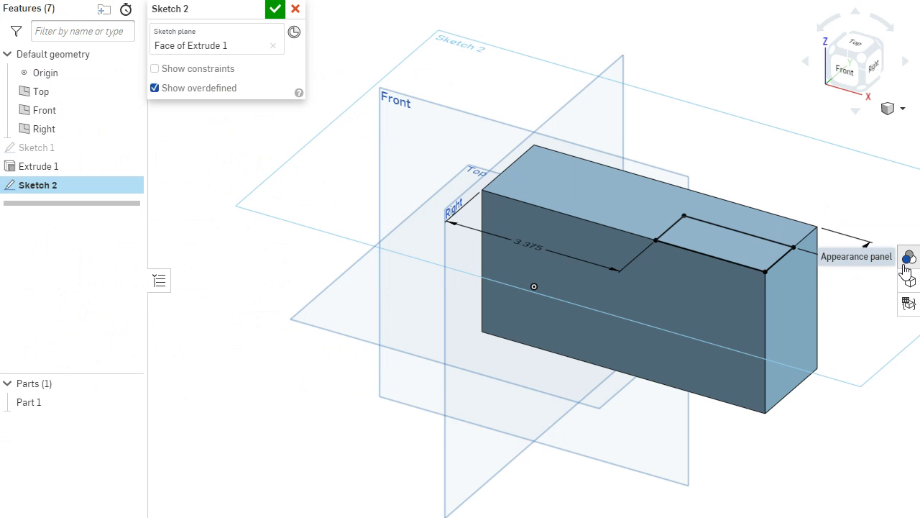
{"action": "key", "text": "Return"}
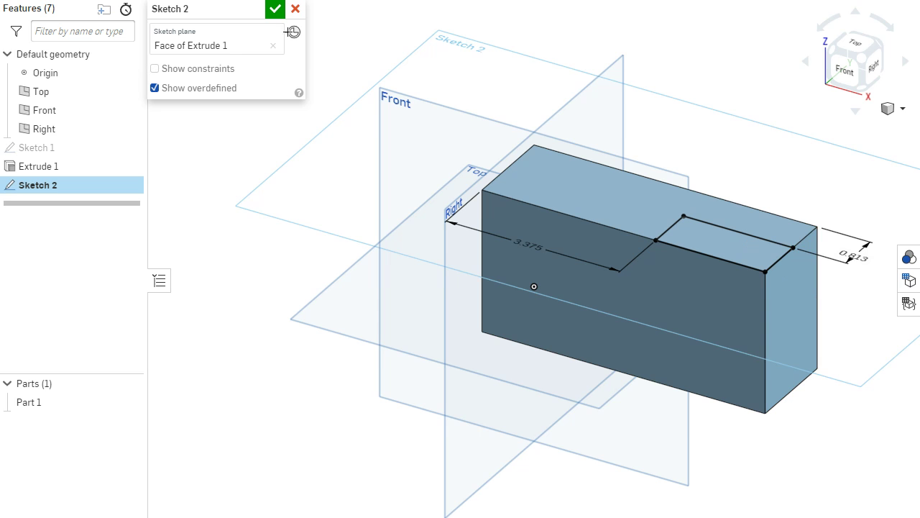
- Finish the sketch and cut the corner rectangle through all of the block with a Remove extrude
{"action": "left_click", "coordinate": [276, 9]}
{"action": "key", "text": "shift+e"}
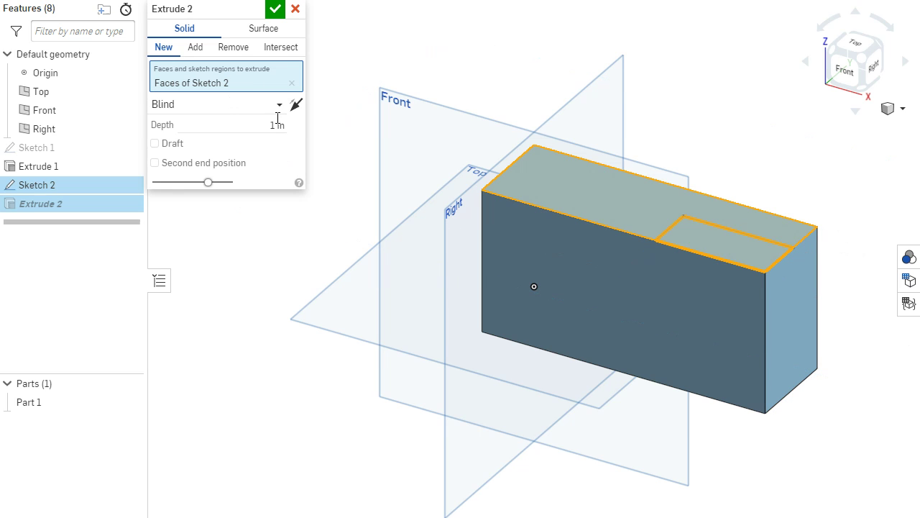
{"action": "left_click", "coordinate": [229, 49]}
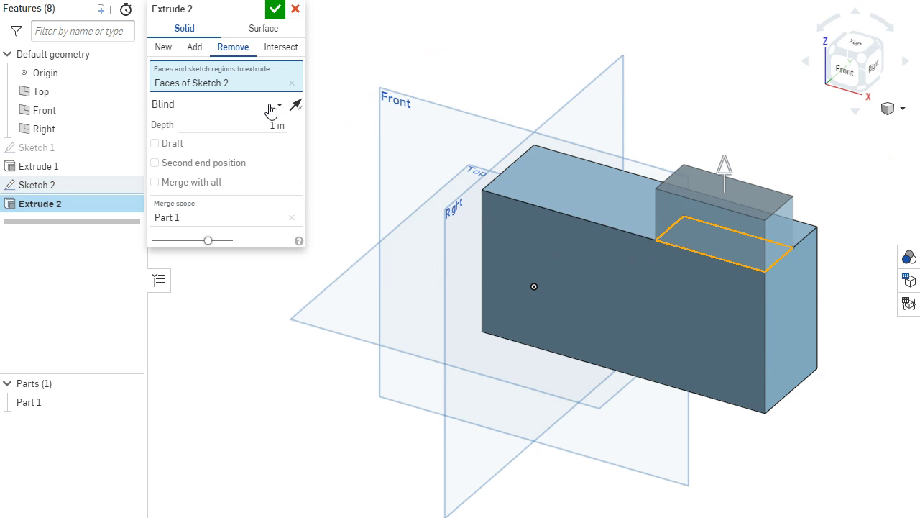
{"action": "left_click", "coordinate": [271, 108]}
{"action": "left_click", "coordinate": [216, 238]}
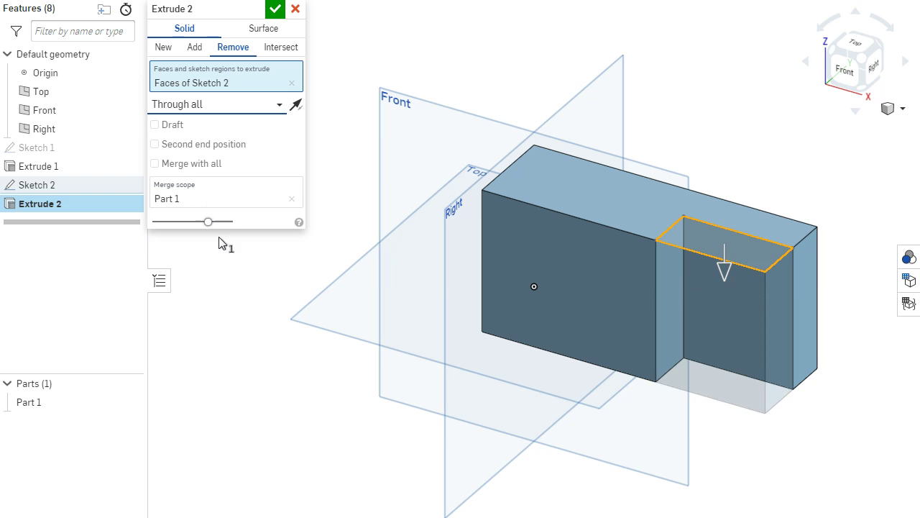
{"action": "left_click", "coordinate": [276, 9]}
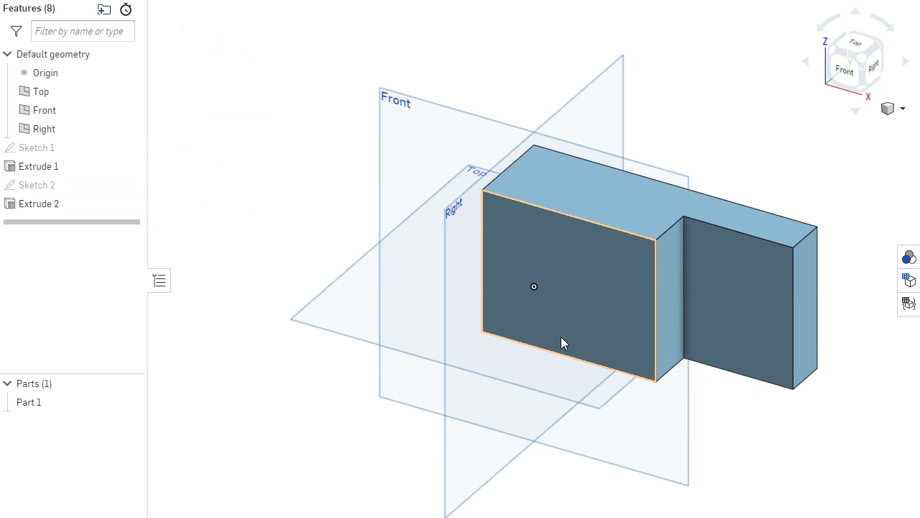
- Following the PDF drawing, sketch a rectangle about 1.64 in high on the raised front face, from its right edge to about 0.61 in from its left edge
{"action": "key", "text": "alt+Tab"}
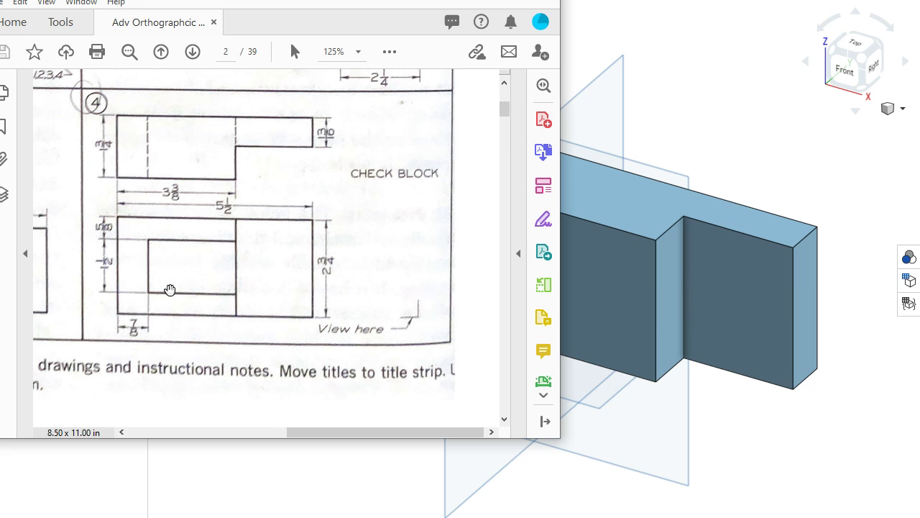
{"action": "left_click", "coordinate": [625, 317]}
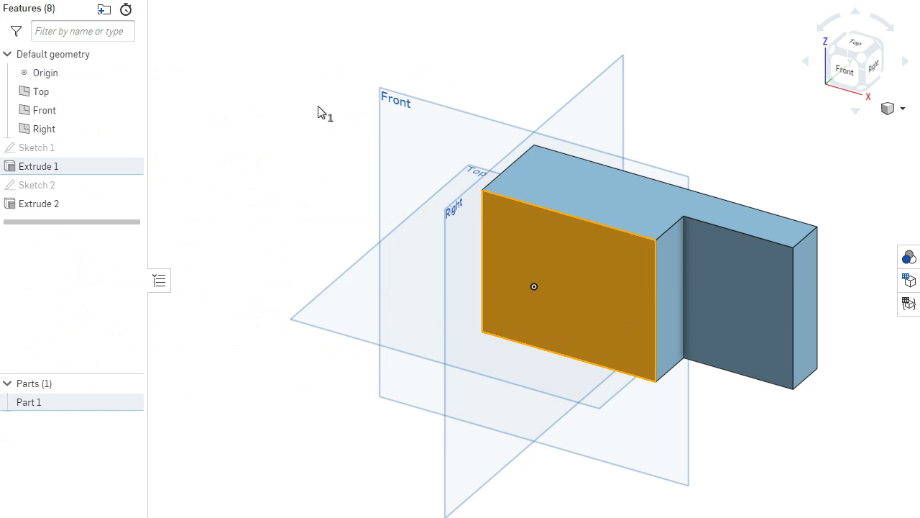
{"action": "key", "text": "shift+s"}
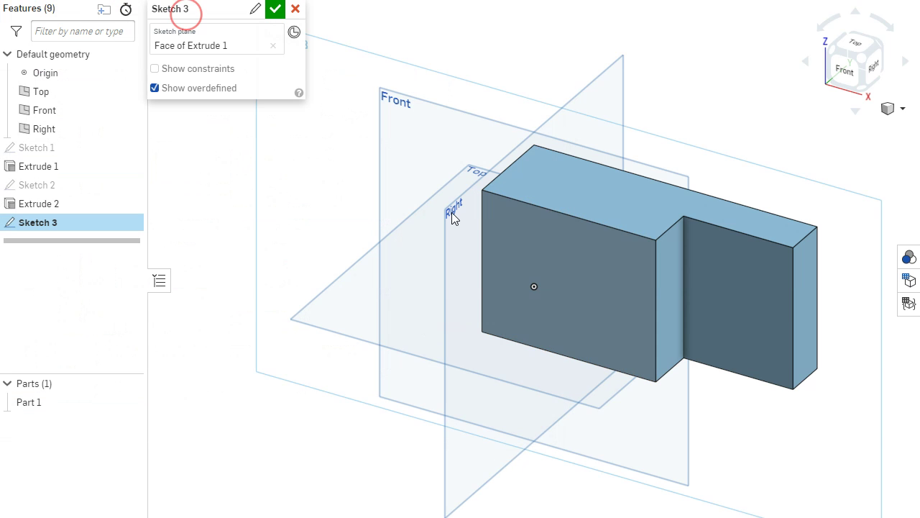
{"action": "key", "text": "g"}
{"action": "left_click", "coordinate": [655, 268]}
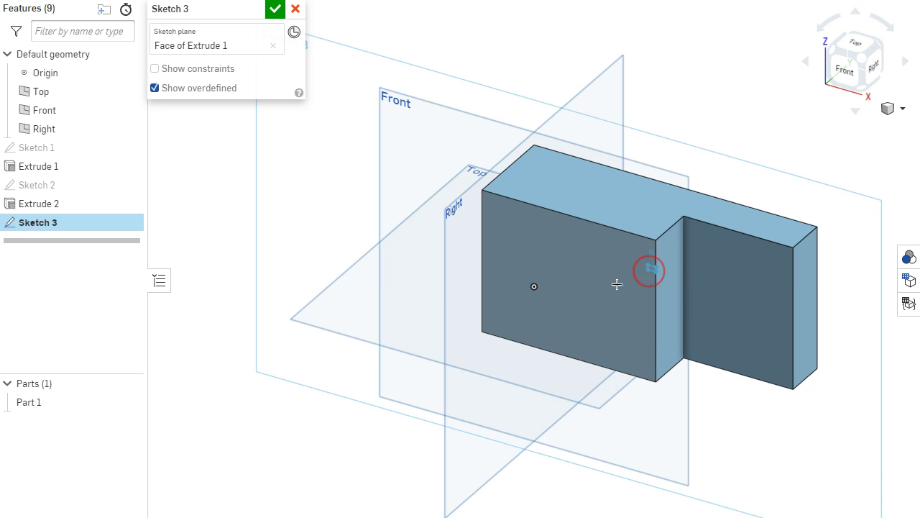
{"action": "left_click", "coordinate": [549, 312]}
{"action": "left_click", "coordinate": [513, 311]}
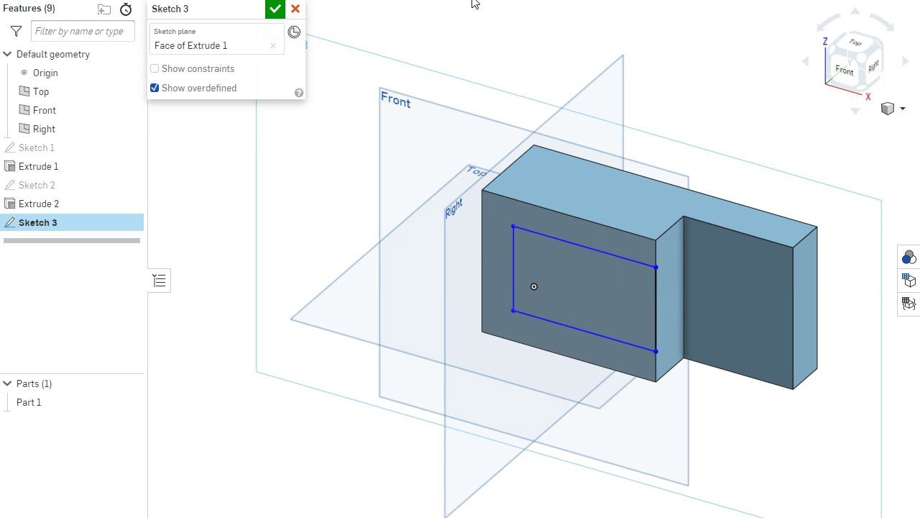
- Dimension the rectangle's left side 0.875 in from the left edge of the block's front face
{"action": "left_click", "coordinate": [514, 248]}
{"action": "left_click", "coordinate": [484, 248]}
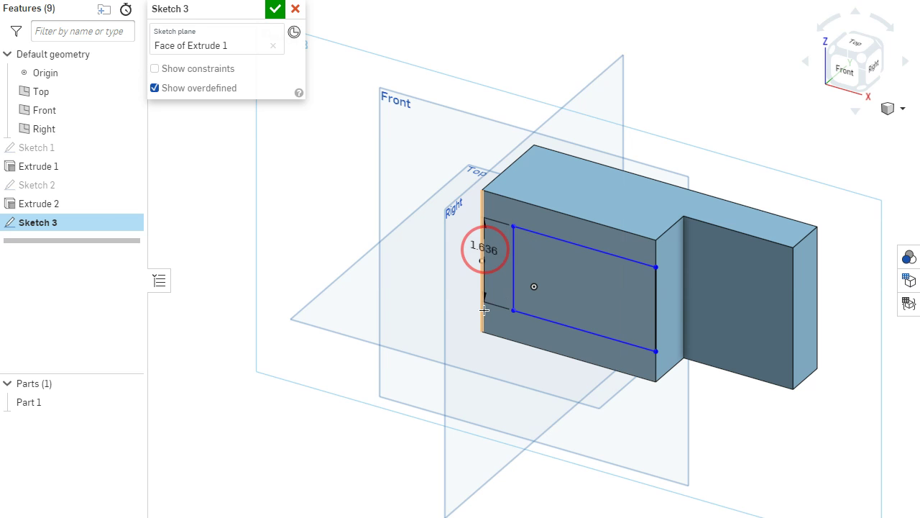
{"action": "left_click", "coordinate": [493, 354]}
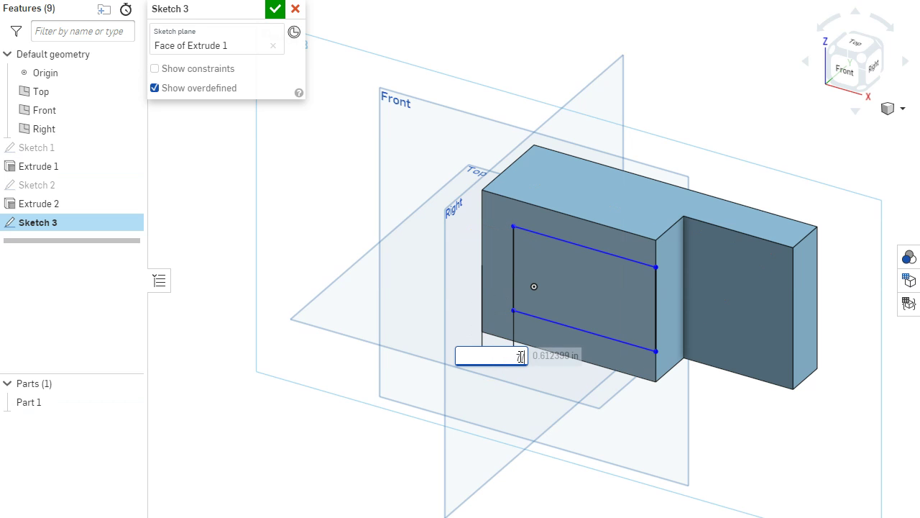
{"action": "type", "text": ".875"}
{"action": "key", "text": "Return"}
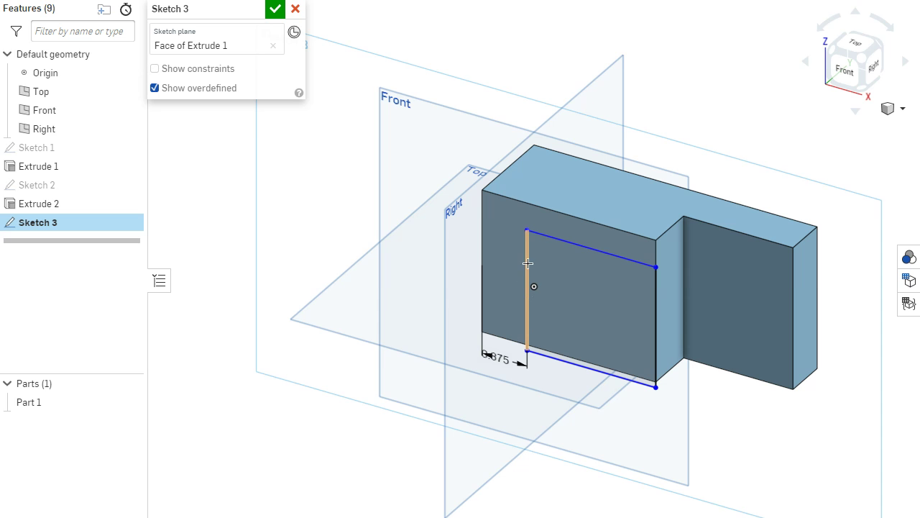
- Dimension the rectangle's left side to a height of 1.5 in
{"action": "left_click", "coordinate": [527, 264]}
{"action": "left_click", "coordinate": [374, 244]}
{"action": "type", "text": "1"}
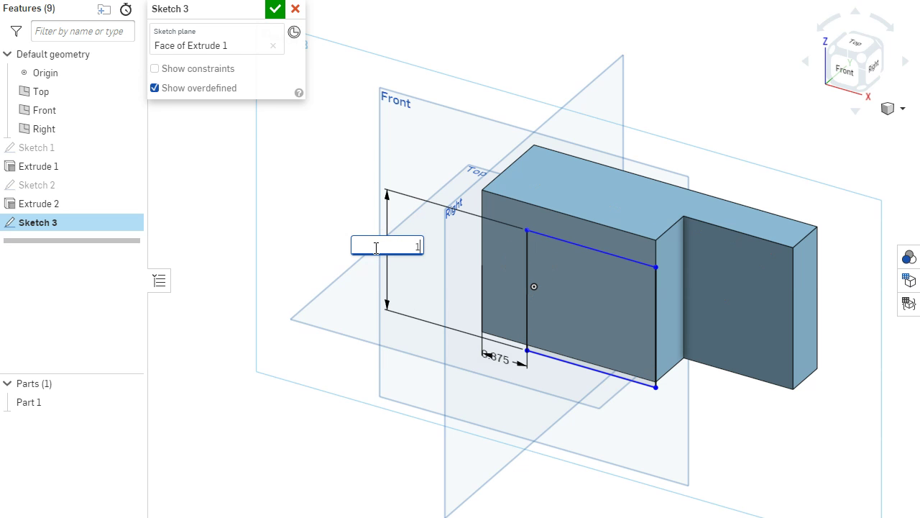
{"action": "type", "text": ".5"}
{"action": "key", "text": "Return"}
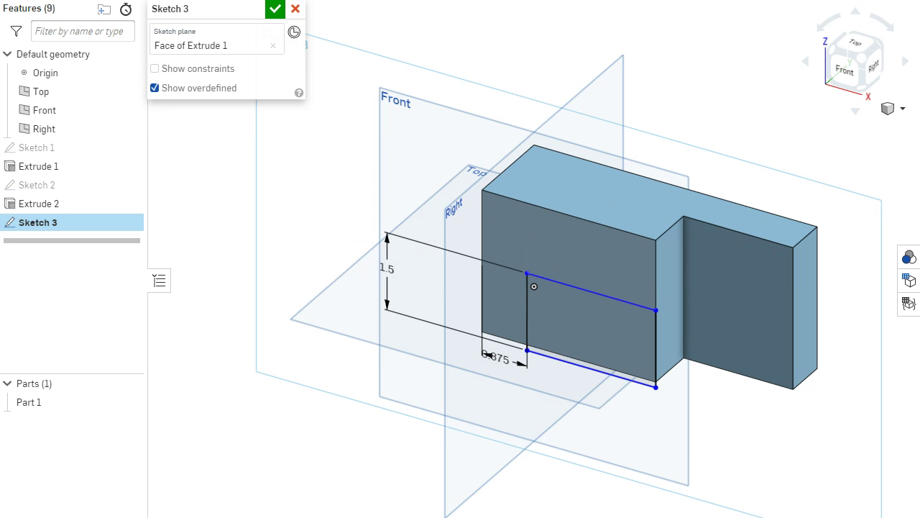
- Check the PDF drawing and dimension the rectangle's top side 0.625 in below the top edge of the block's front face
{"action": "key", "text": "alt+Tab"}
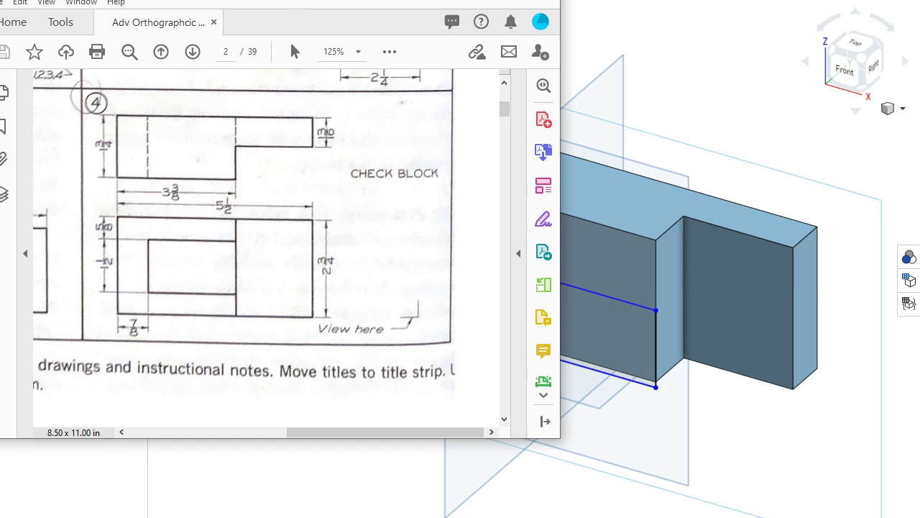
{"action": "key", "text": "alt+Tab"}
{"action": "left_click", "coordinate": [585, 222]}
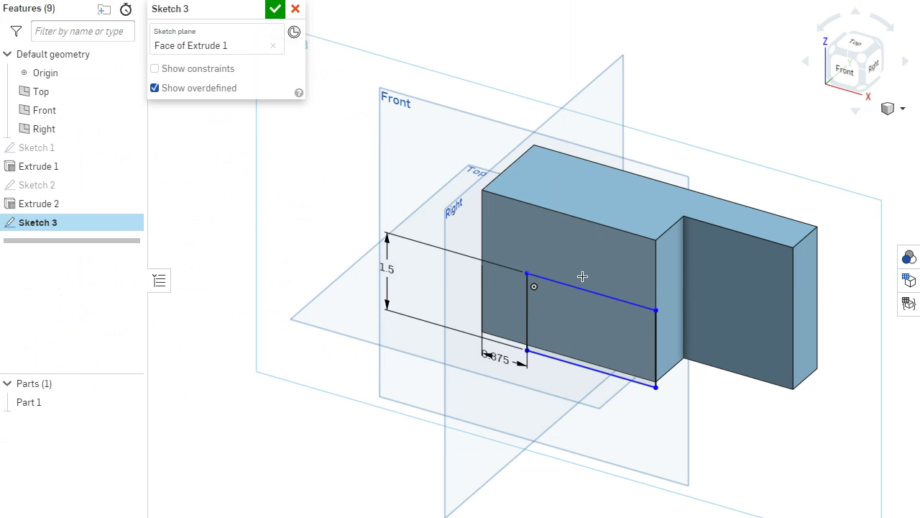
{"action": "left_click", "coordinate": [578, 288]}
{"action": "left_click", "coordinate": [424, 204]}
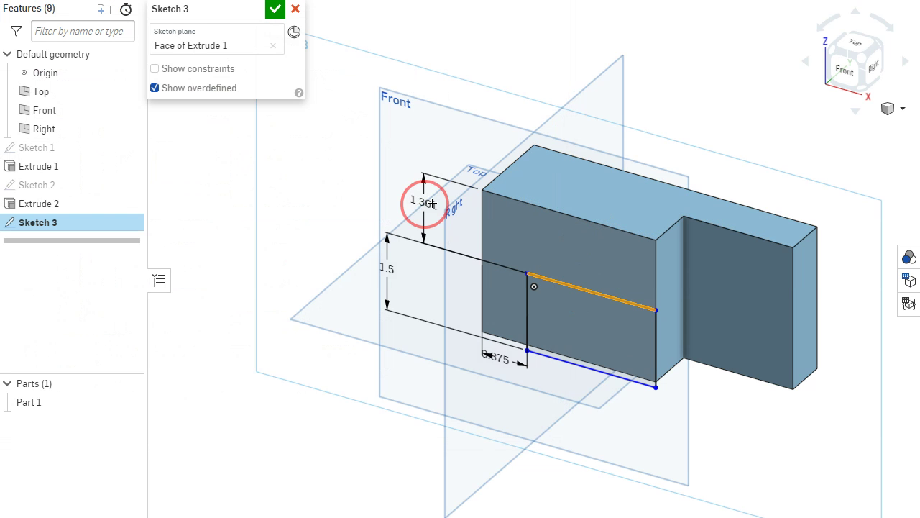
{"action": "key", "text": "Return"}
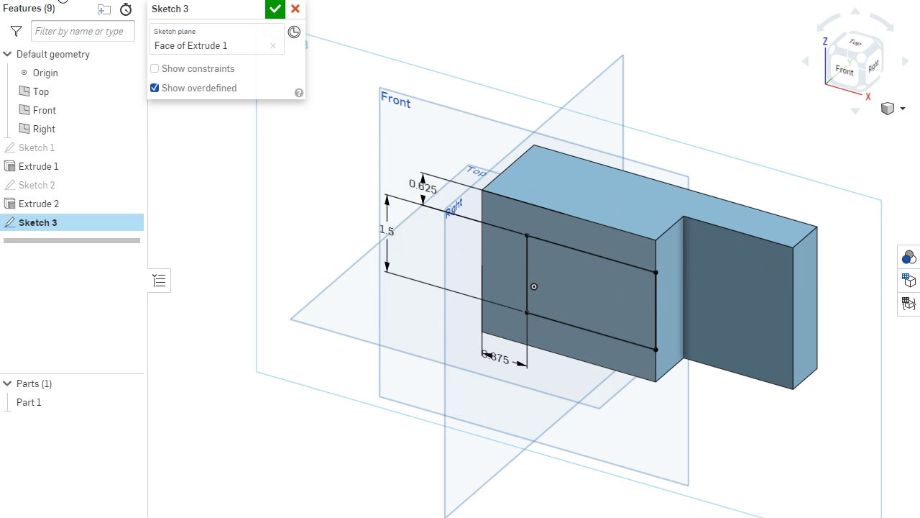
- Cut the front-face rectangle through all of the block with a Remove extrude
{"action": "key", "text": "shift+e"}
{"action": "left_click", "coordinate": [229, 47]}
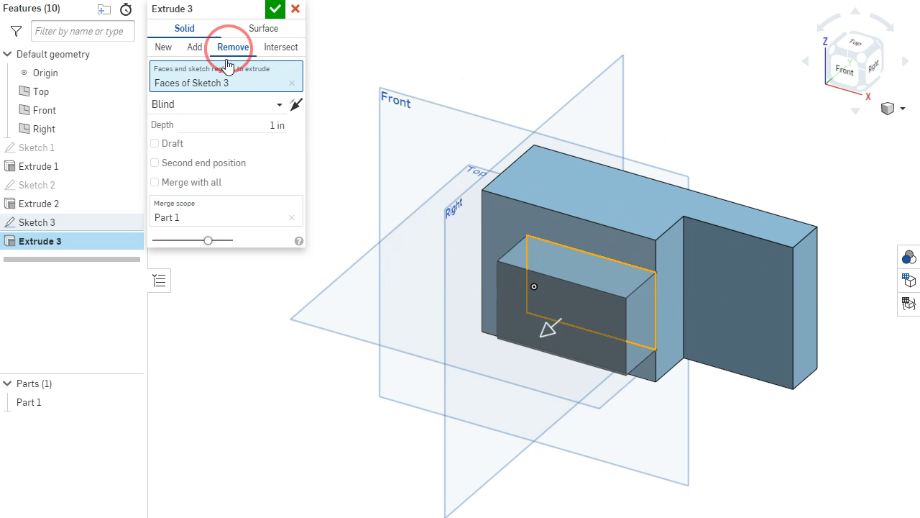
{"action": "left_click", "coordinate": [270, 106]}
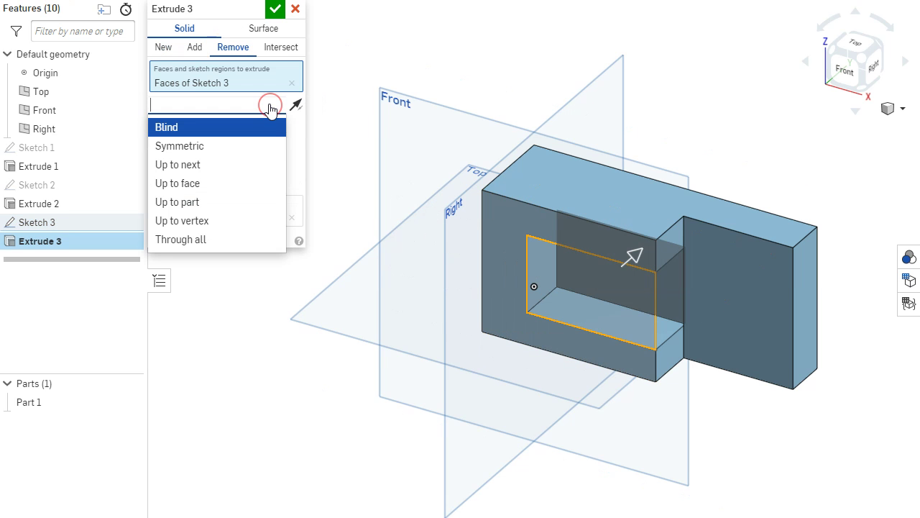
{"action": "left_click", "coordinate": [203, 240]}
{"action": "left_click", "coordinate": [275, 8]}
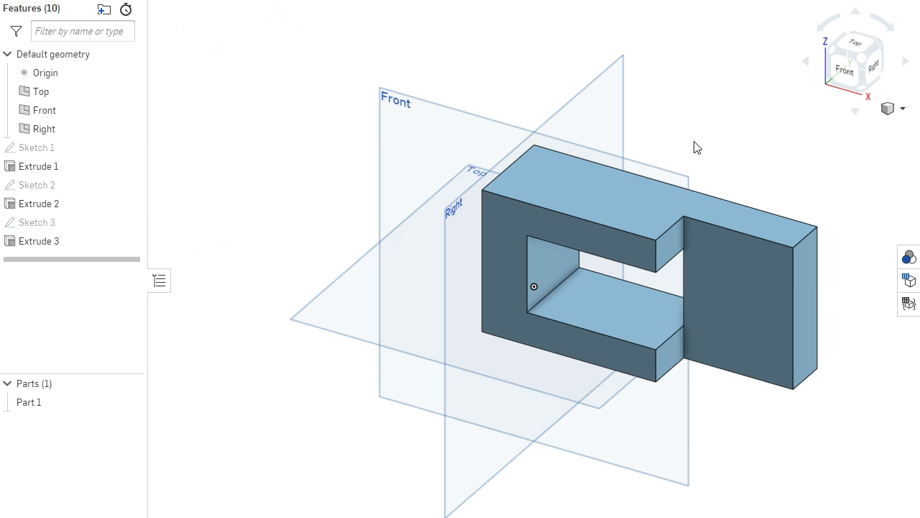
- View the finished block from the front and compare it with the front view in the PDF drawing
{"action": "key", "text": "shift+1"}
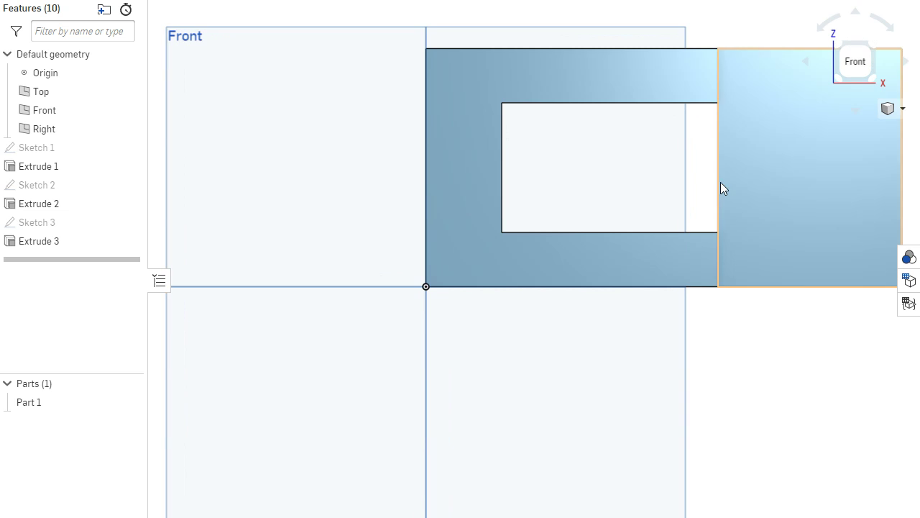
{"action": "left_click", "coordinate": [542, 225]}
{"action": "middle_click_drag", "start_coordinate": [543, 225], "coordinate": [396, 319]}
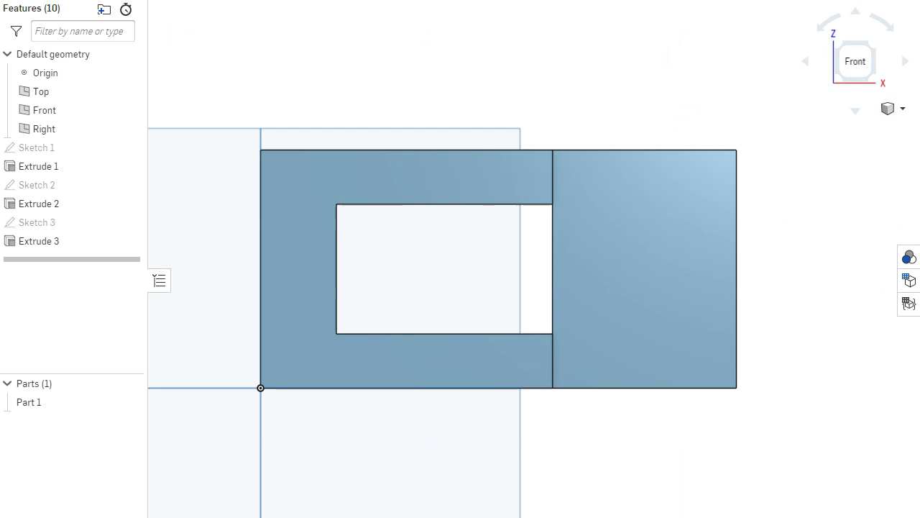
{"action": "key", "text": "alt+Tab"}
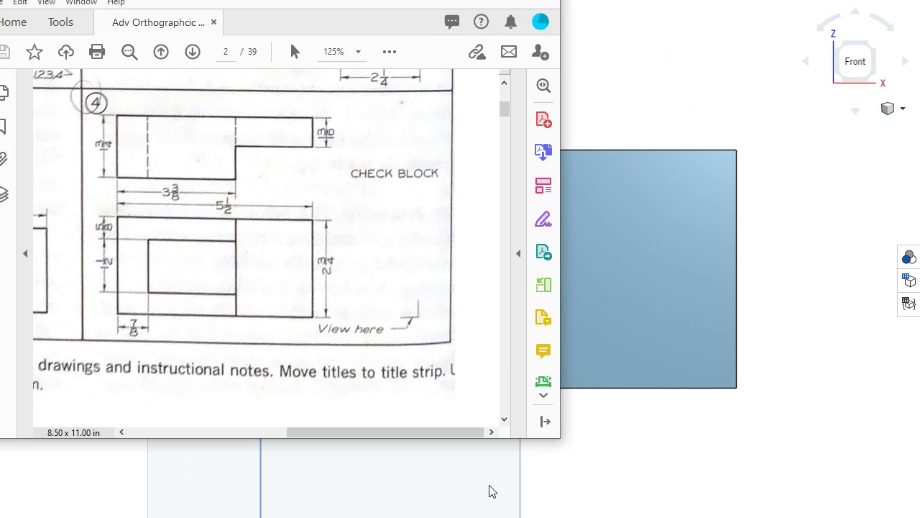
{"action": "left_click", "coordinate": [781, 408]}
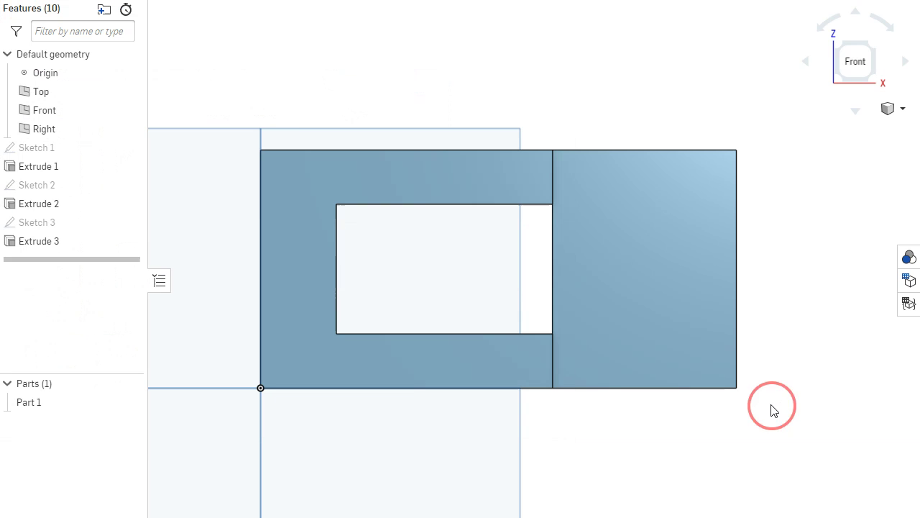
- View the block from the top, shaded with hidden edges, and compare it with the top view in the PDF drawing
{"action": "key", "text": "shift+5"}
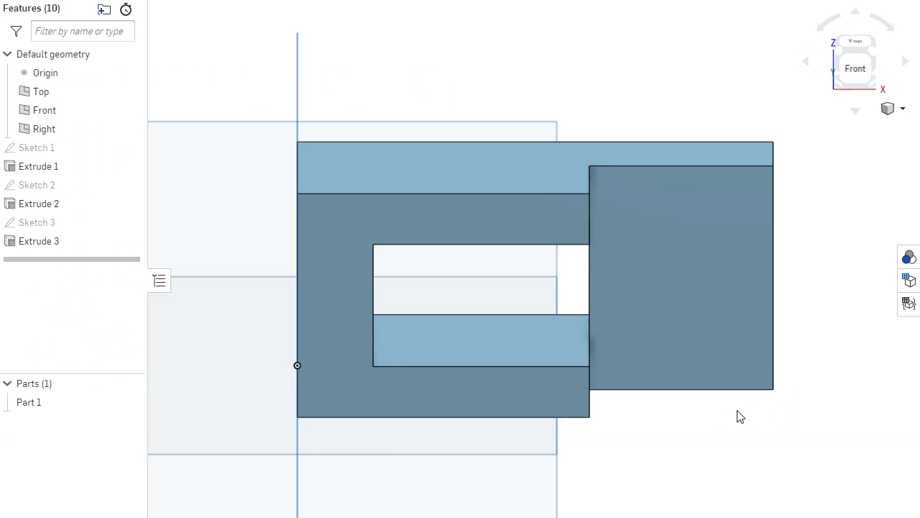
{"action": "middle_click_drag", "start_coordinate": [776, 231], "coordinate": [610, 202]}
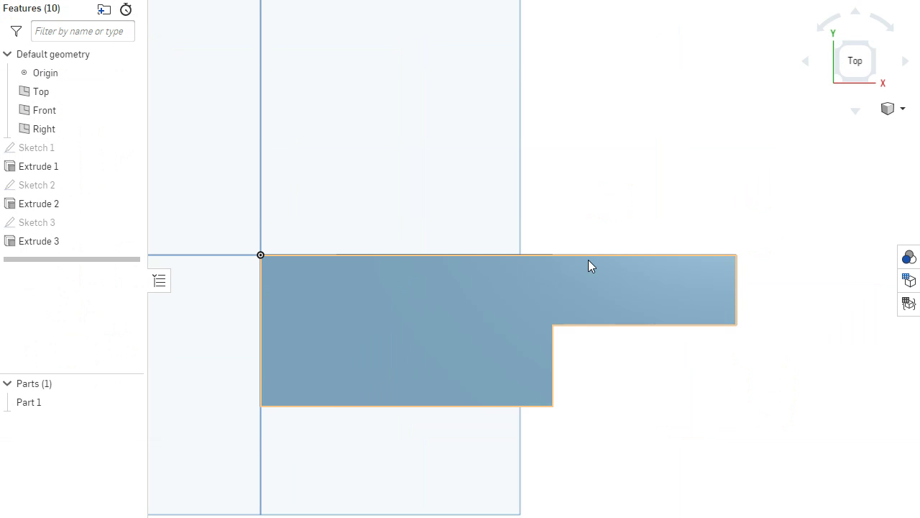
{"action": "left_click", "coordinate": [903, 109]}
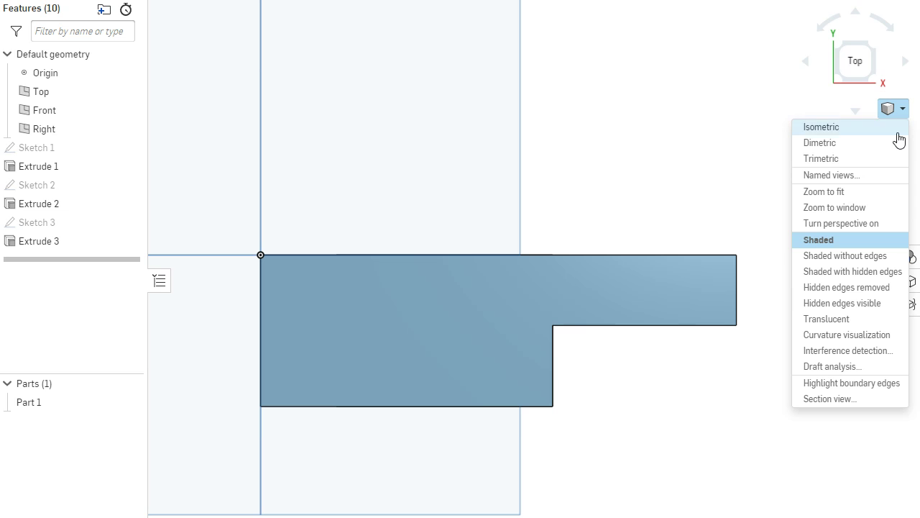
{"action": "left_click", "coordinate": [865, 273]}
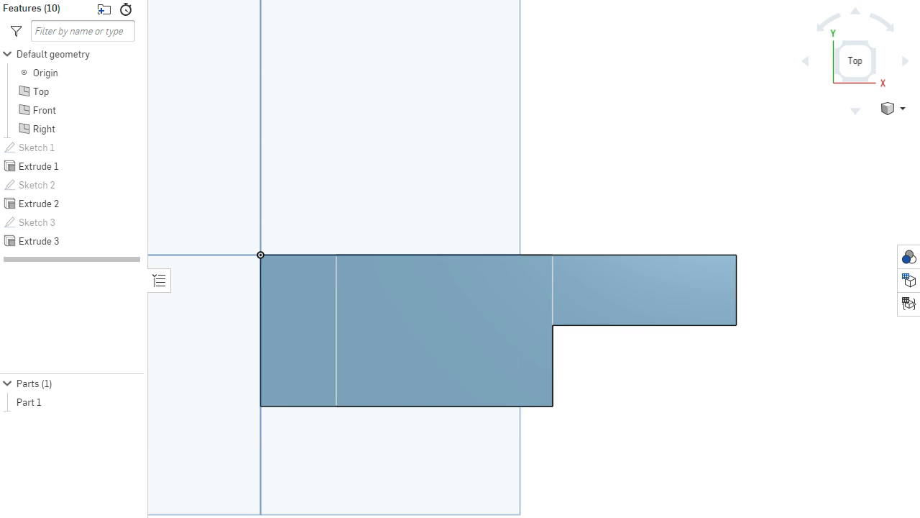
{"action": "key", "text": "alt+Tab"}
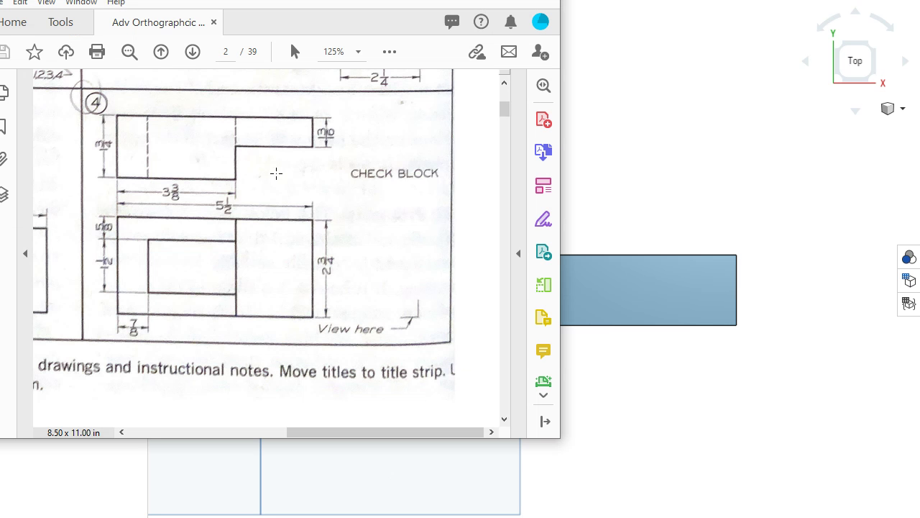
{"action": "left_click", "coordinate": [650, 152]}
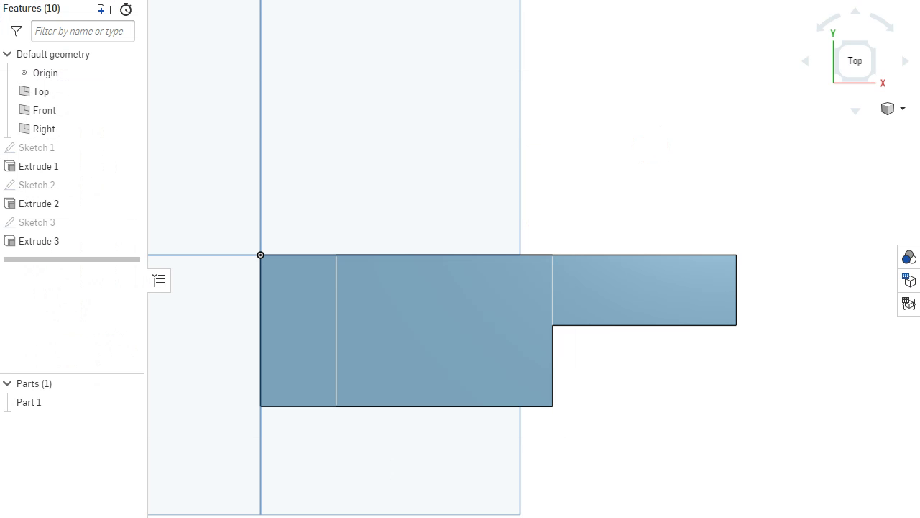